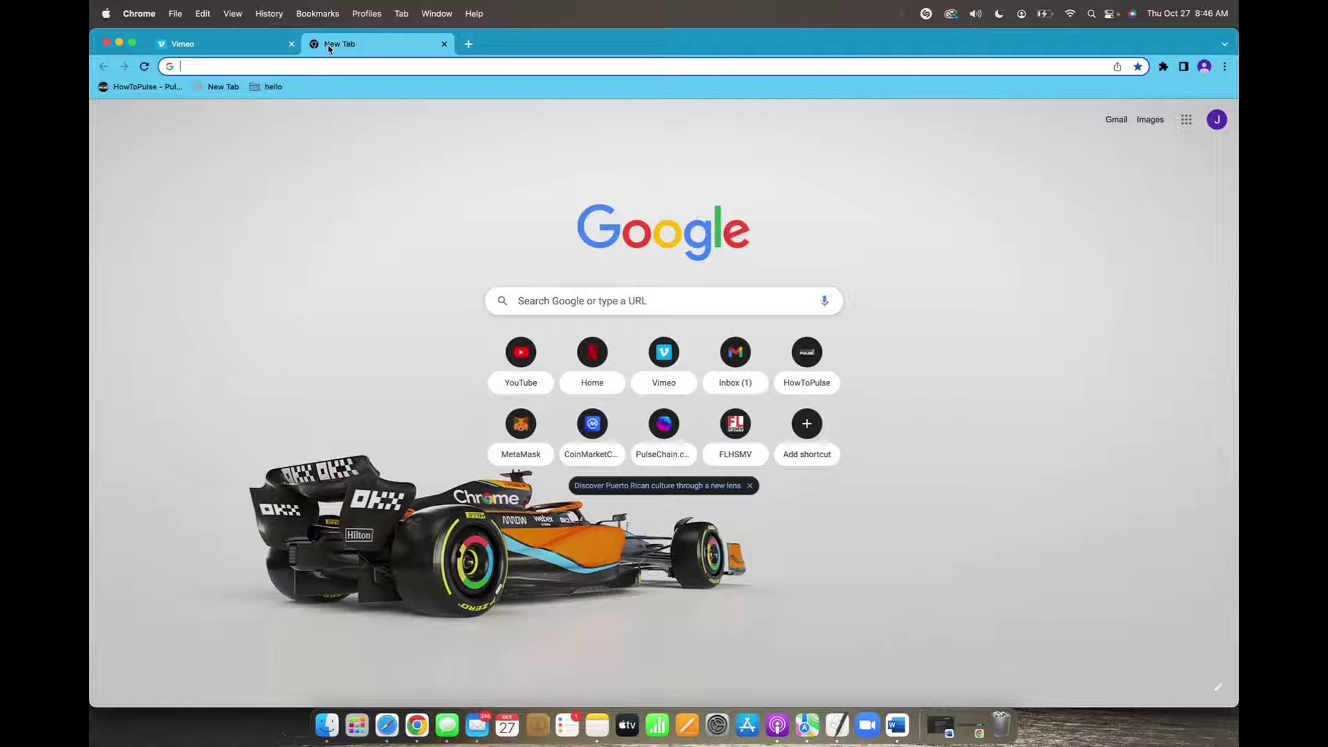
Launch Better History from the Extensions menu to view today's Oct 27th visits.
{"action": "left_click", "coordinate": [1163, 67]}
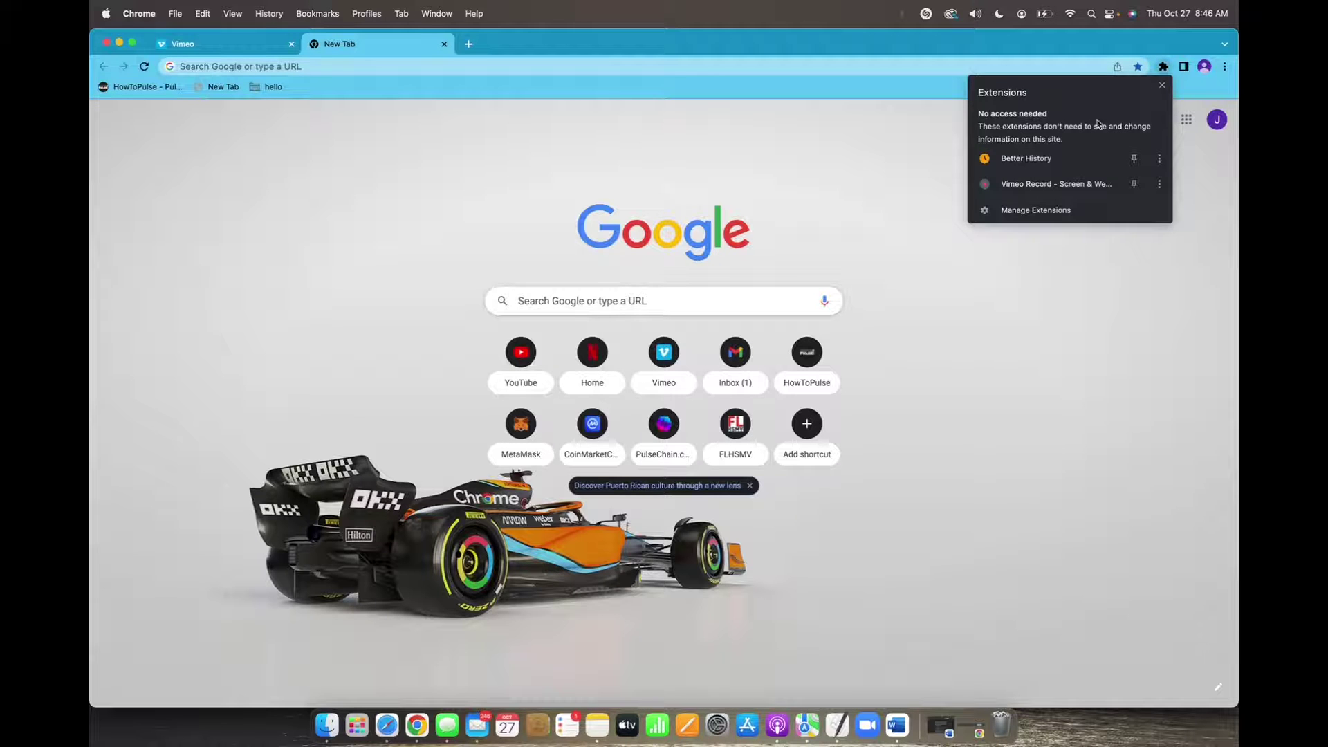
{"action": "left_click", "coordinate": [1027, 158]}
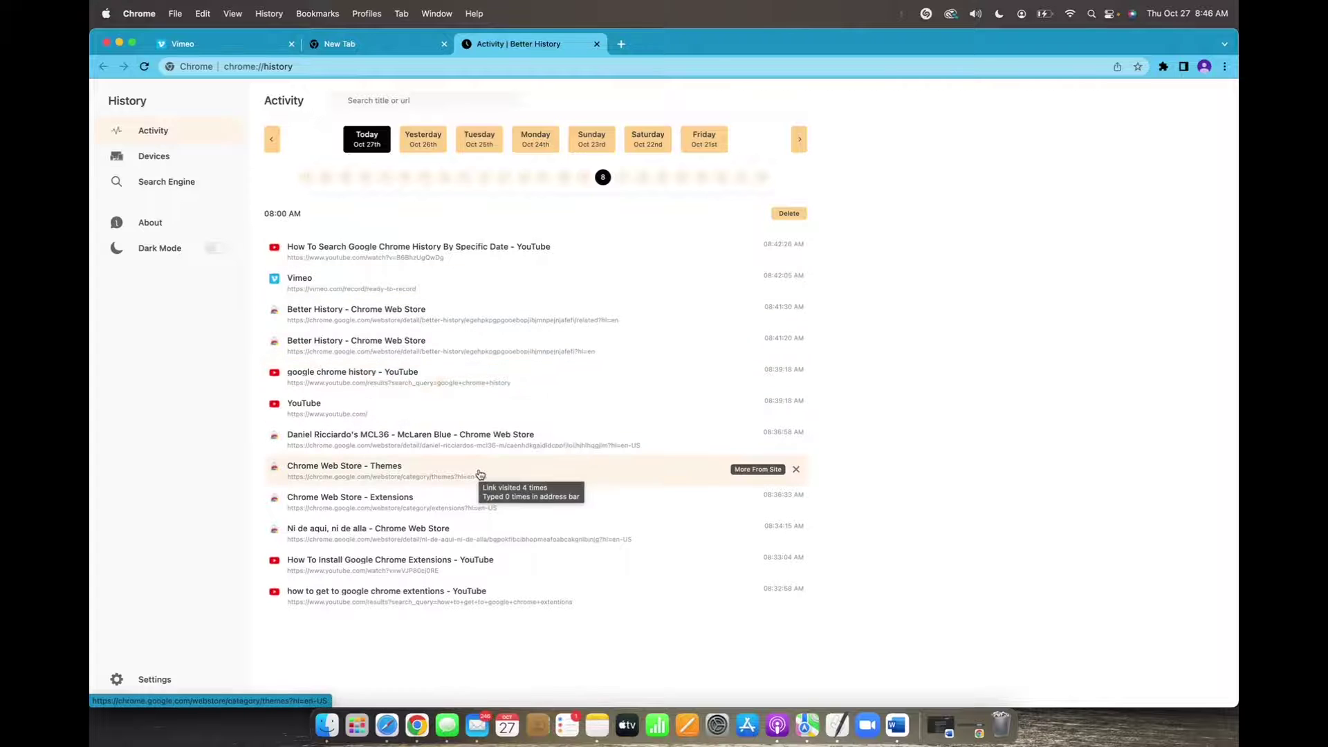
Check the history for Yesterday, Monday, Sunday and Saturday.
{"action": "left_click", "coordinate": [423, 152]}
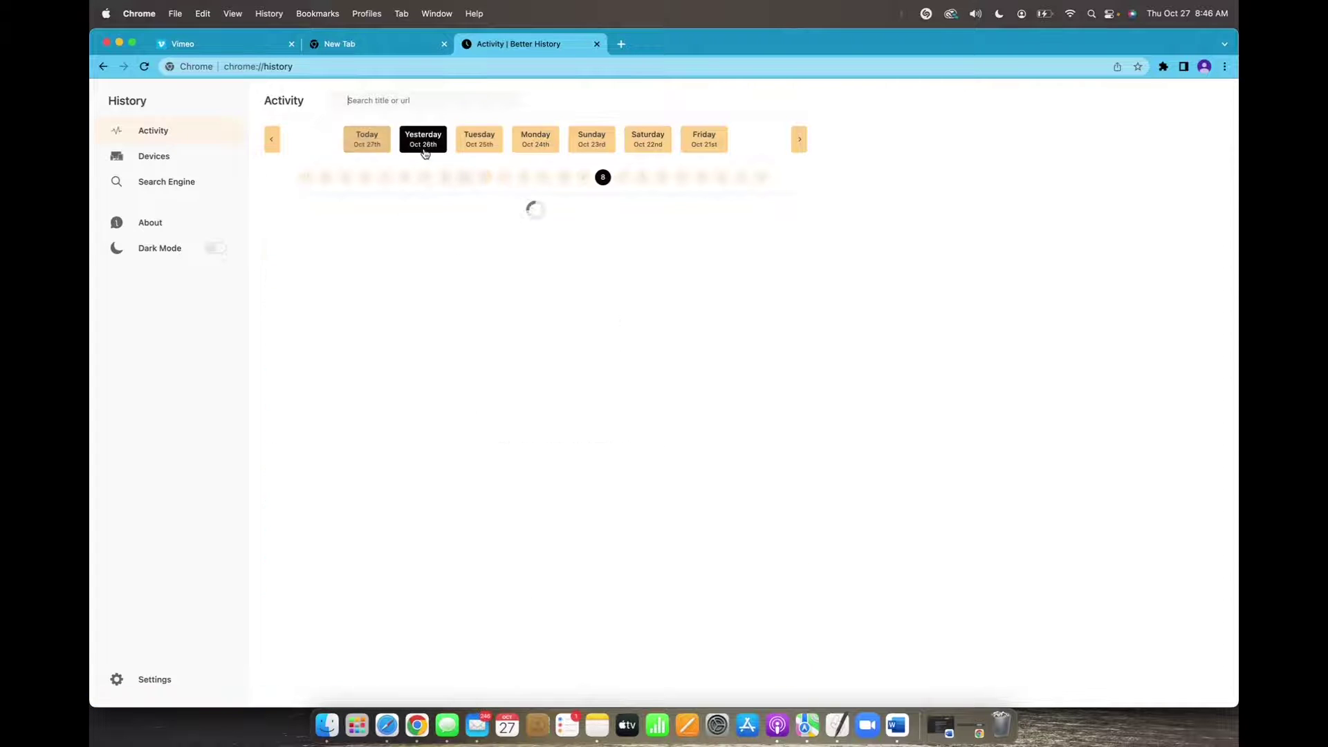
{"action": "left_click", "coordinate": [538, 141]}
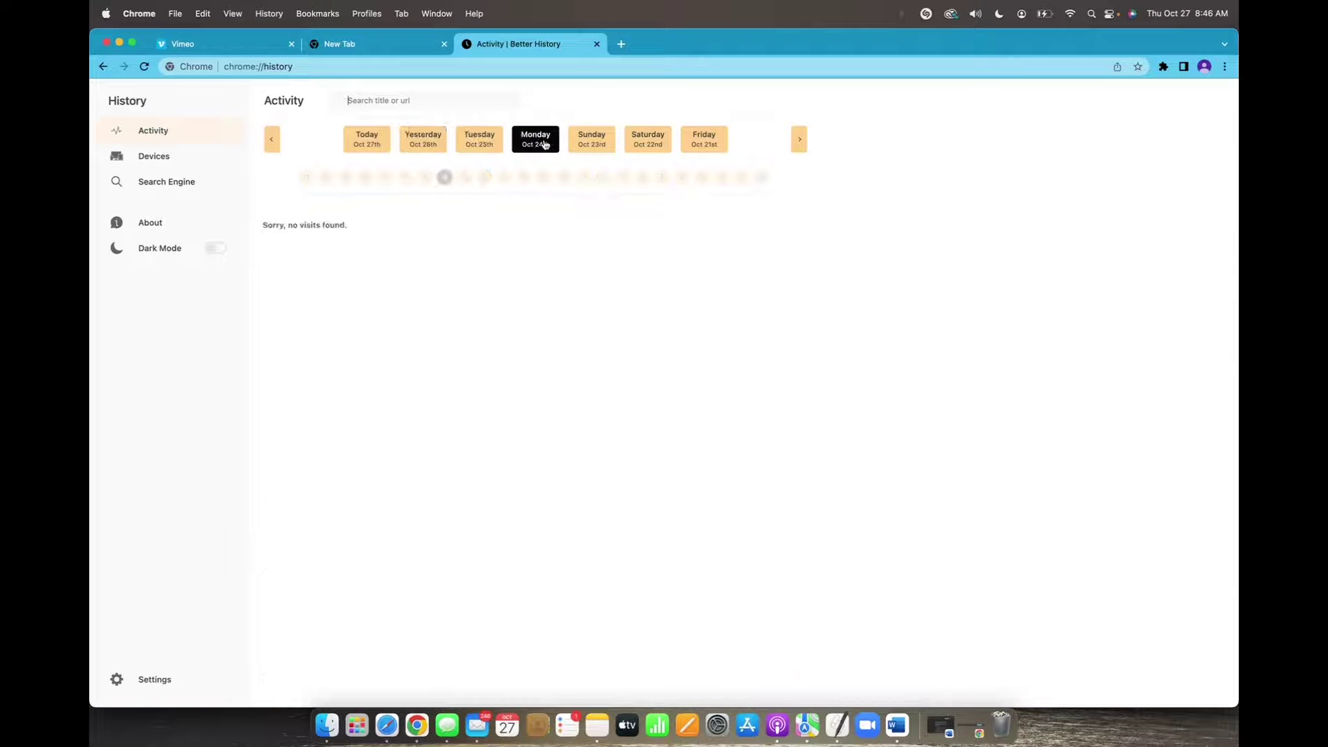
{"action": "left_click", "coordinate": [586, 142]}
{"action": "left_click", "coordinate": [648, 139]}
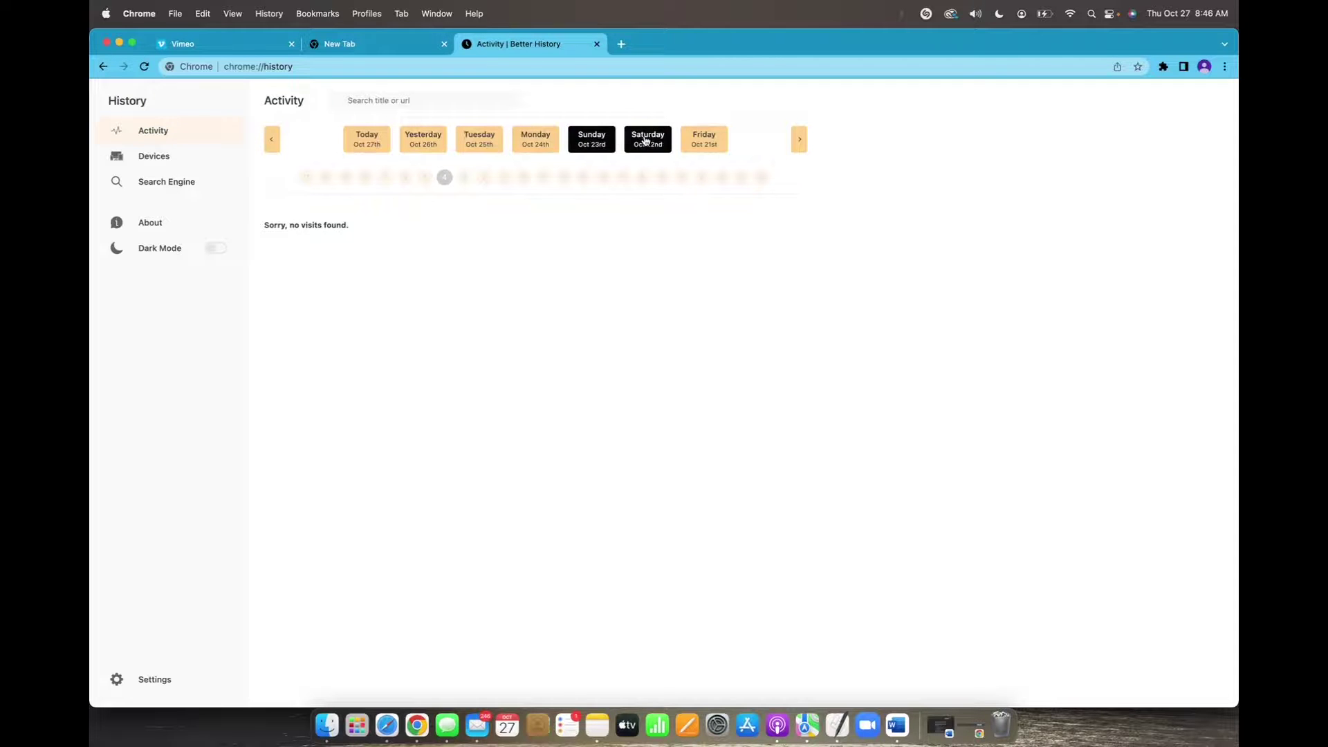
Revisit Monday, Tuesday and Yesterday, ending on Tuesday, Oct 25th's visits.
{"action": "left_click", "coordinate": [536, 139]}
{"action": "left_click", "coordinate": [481, 139]}
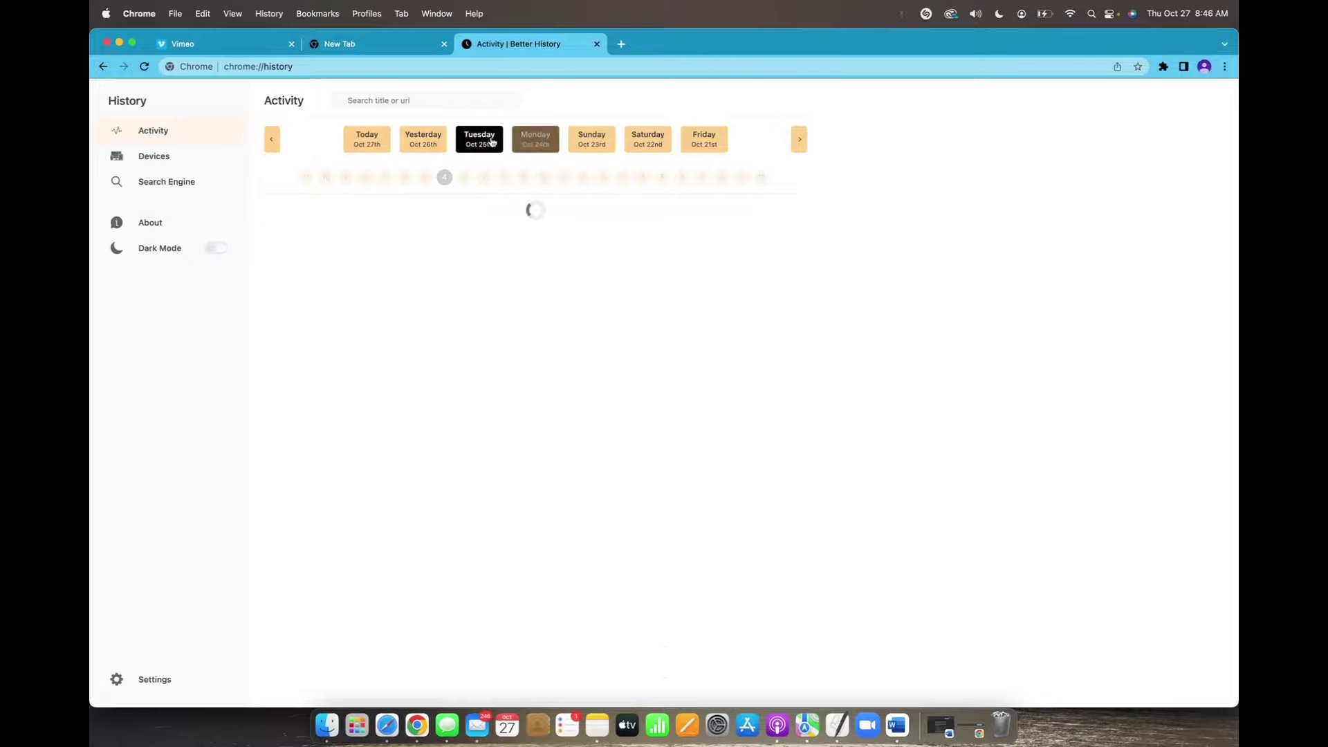
{"action": "left_click", "coordinate": [424, 136]}
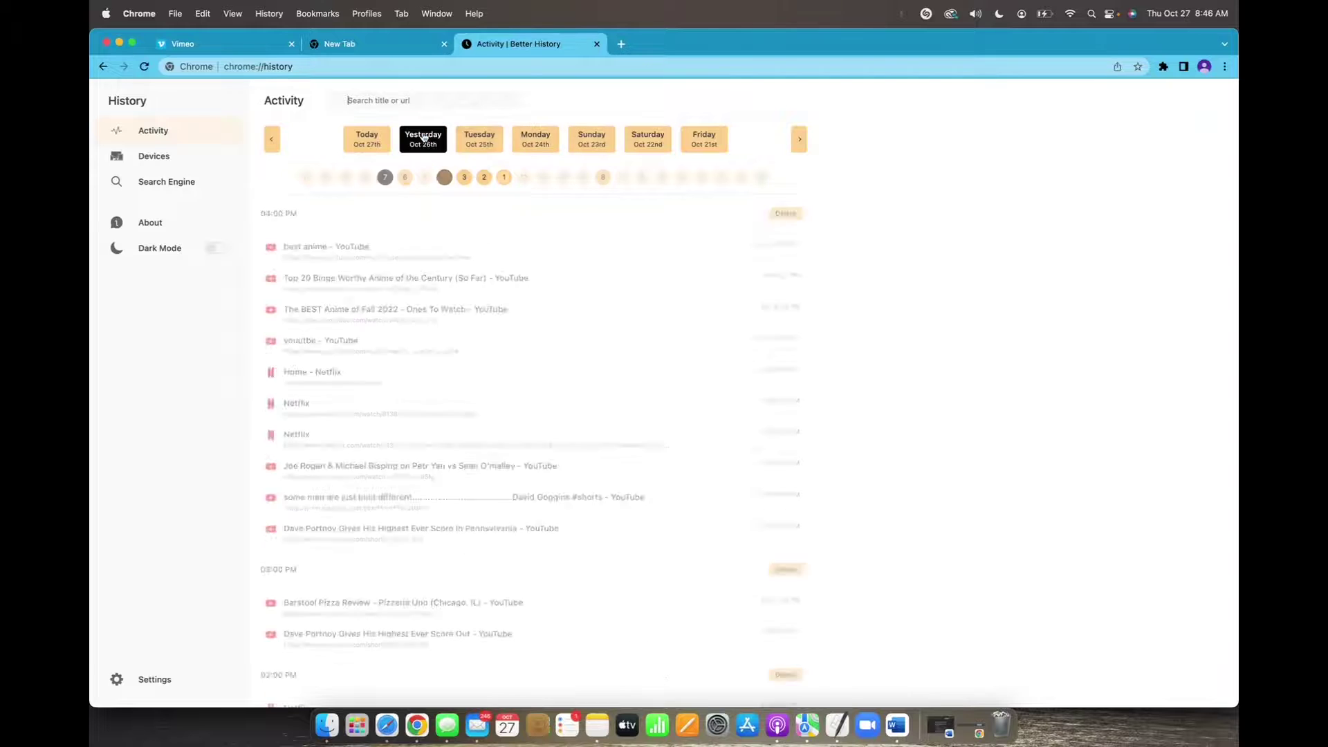
{"action": "left_click", "coordinate": [478, 139]}
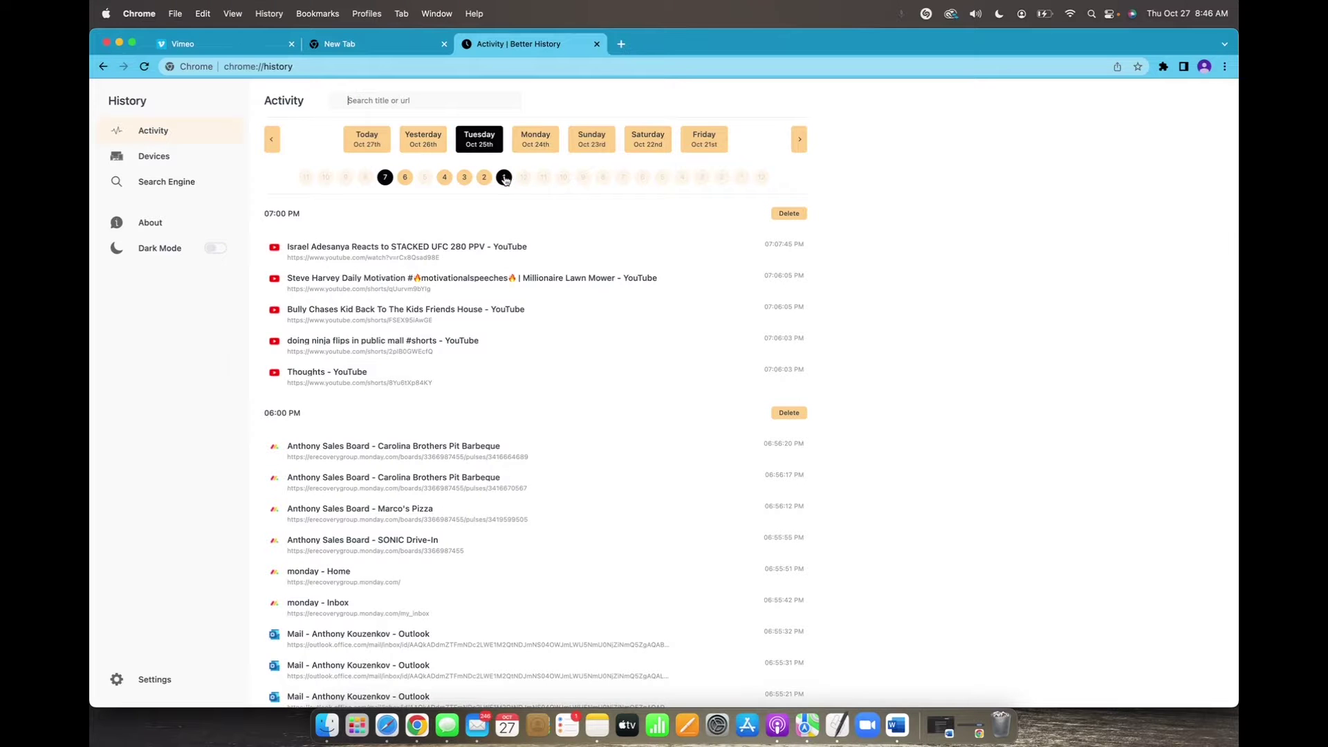
Filter Tuesday, Oct 25th's visits by an hour in the timeline.
{"action": "left_click", "coordinate": [504, 177]}
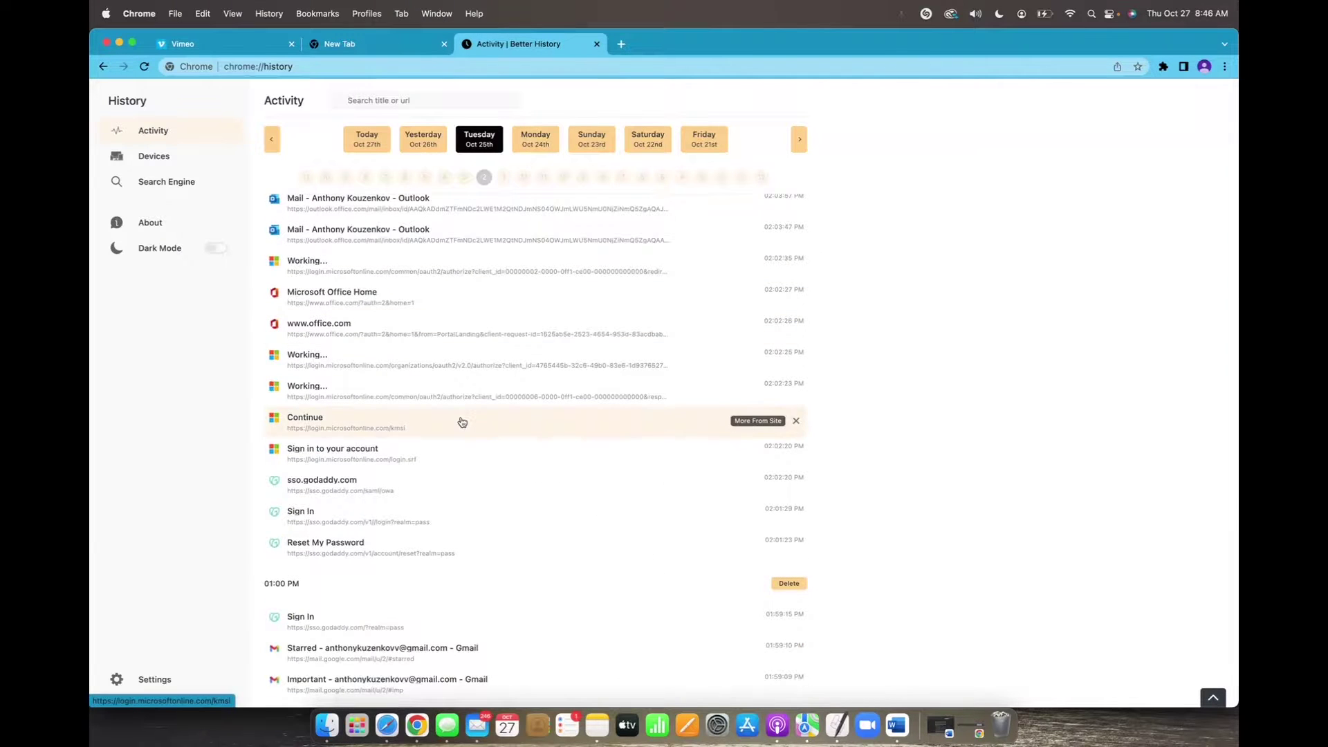
{"action": "scroll", "coordinate": [462, 422], "scroll_direction": "down", "scroll_amount": 3}
{"action": "scroll", "coordinate": [462, 423], "scroll_direction": "down", "scroll_amount": 3}
{"action": "scroll", "coordinate": [462, 423], "scroll_direction": "up", "scroll_amount": 2}
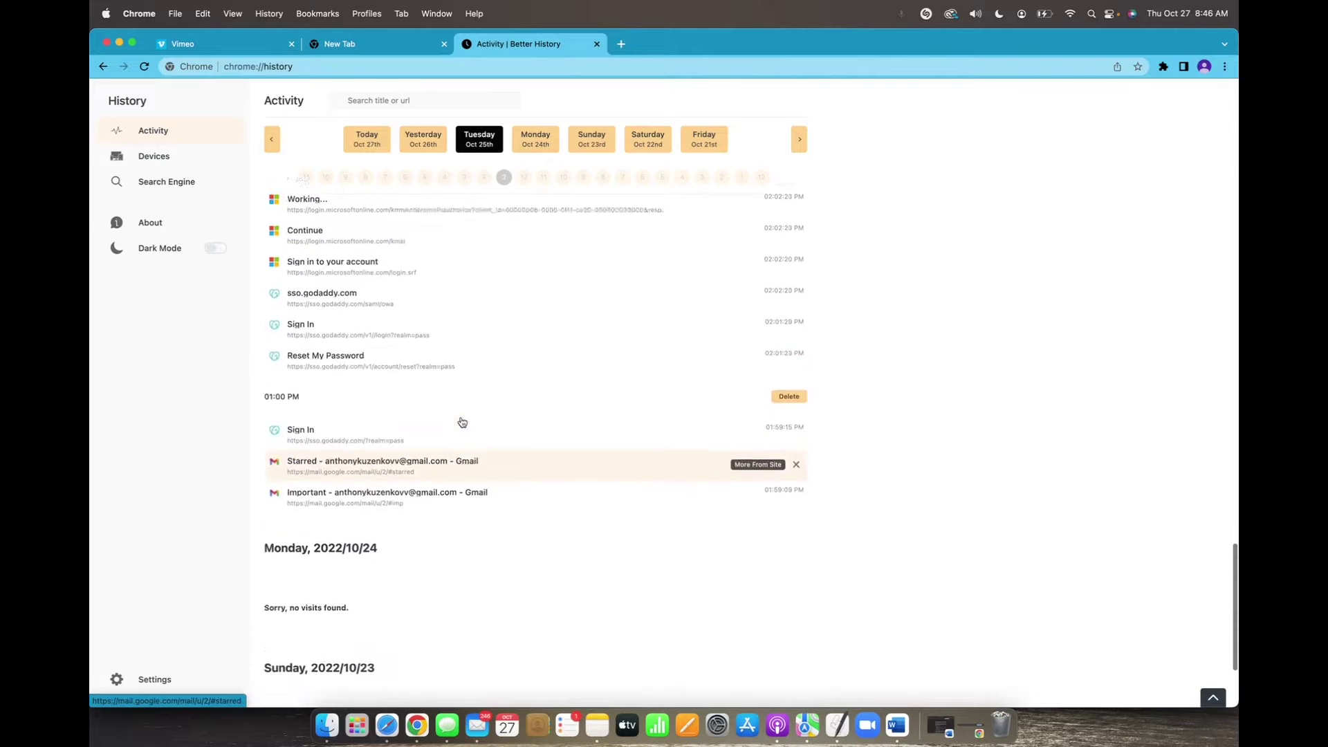